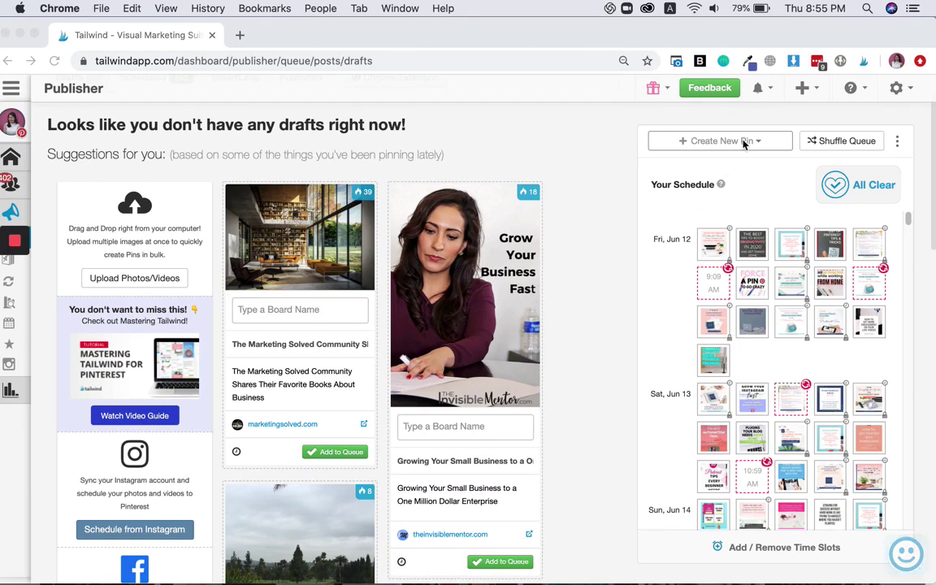
# Upload 'Steps to clean up your pinterest account.mp4' as a new video draft pin.
pyautogui.click(695, 139)
pyautogui.click(698, 140)
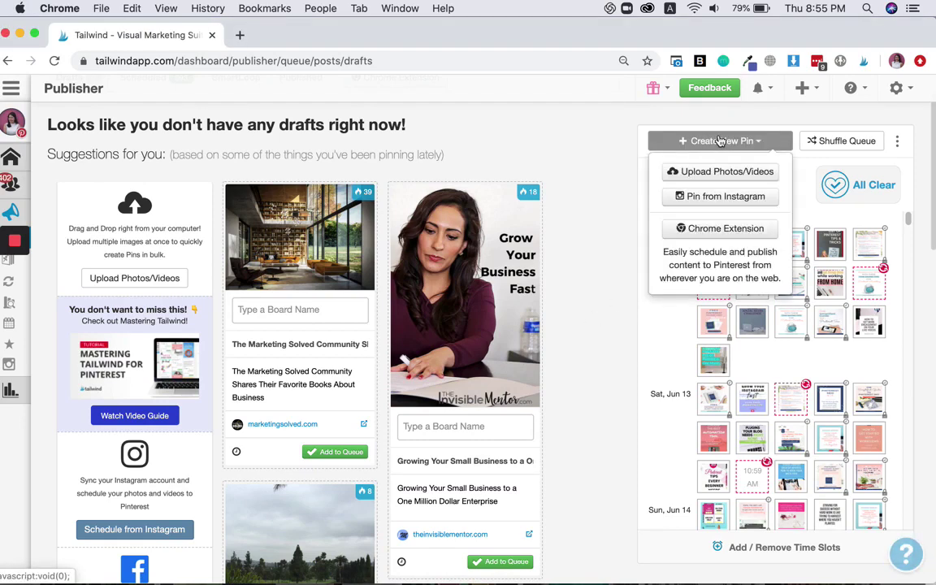
pyautogui.click(726, 172)
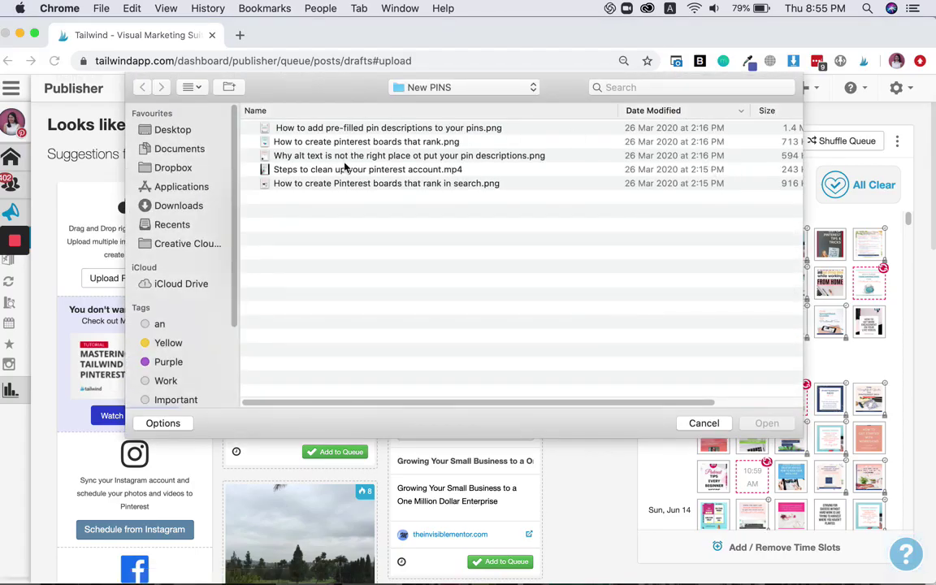
pyautogui.doubleClick(345, 169)
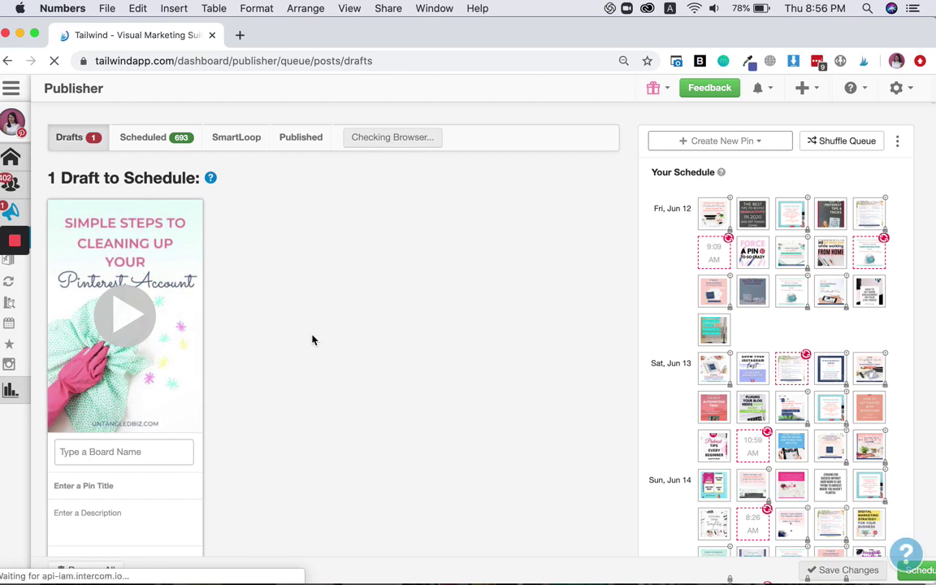
pyautogui.scroll(-2, 284, 301)
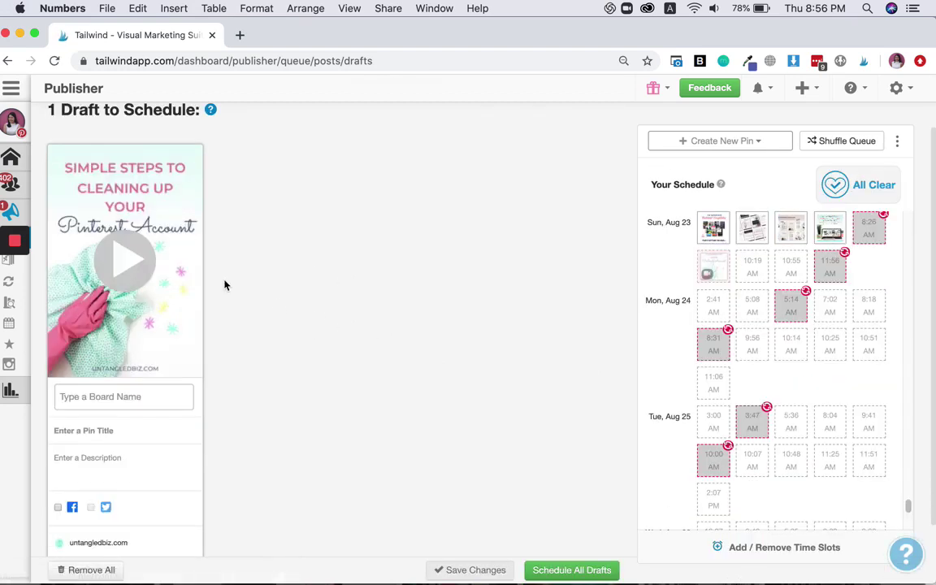
pyautogui.click(114, 237)
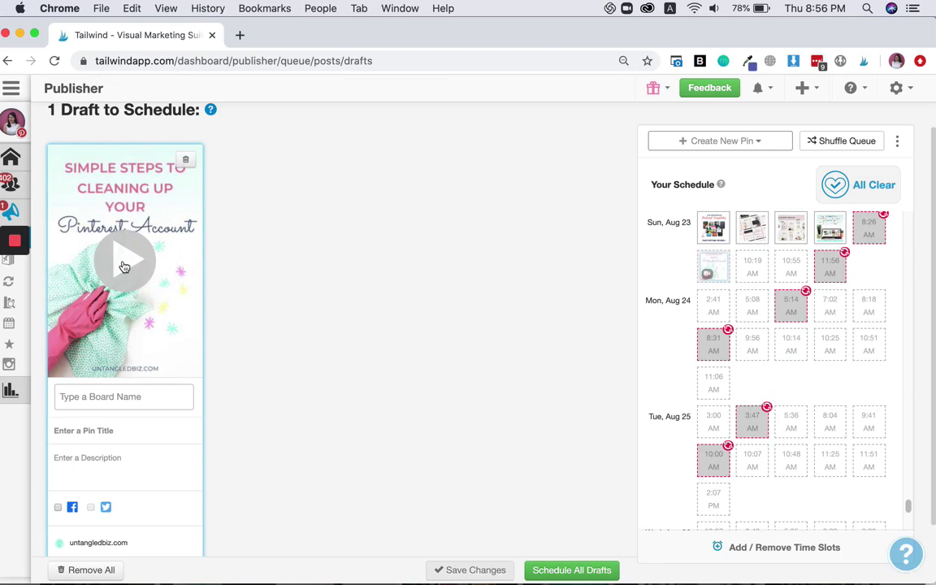
pyautogui.click(124, 266)
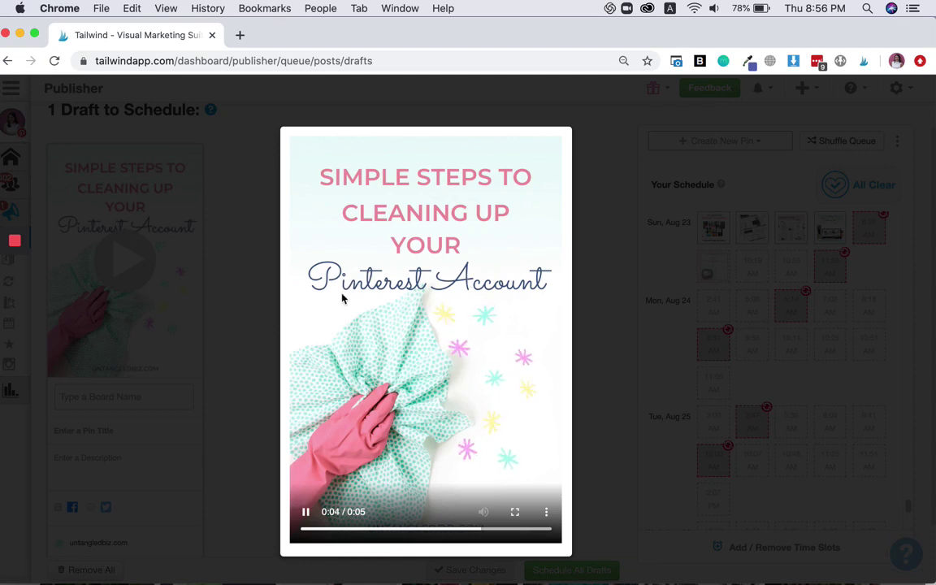
pyautogui.click(236, 370)
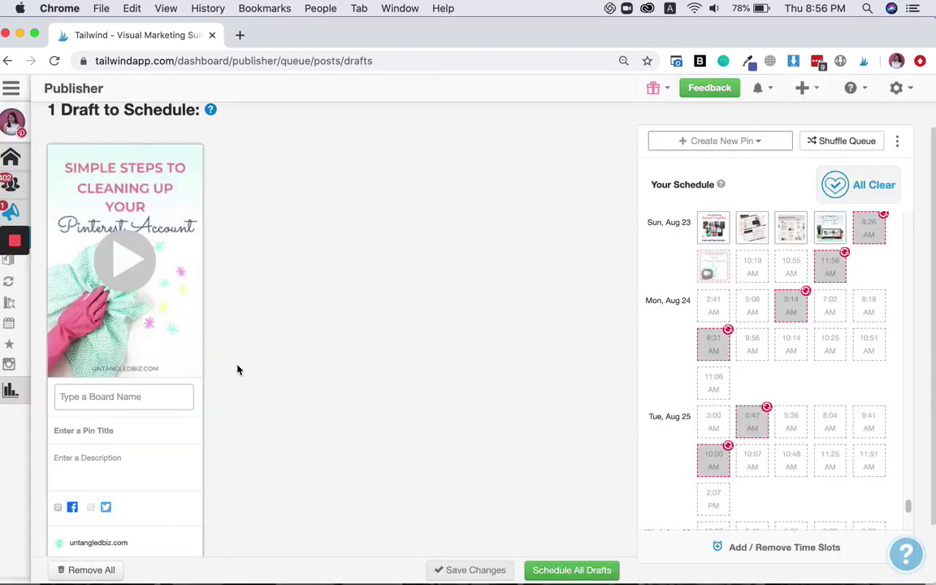
pyautogui.scroll(-2, 238, 370)
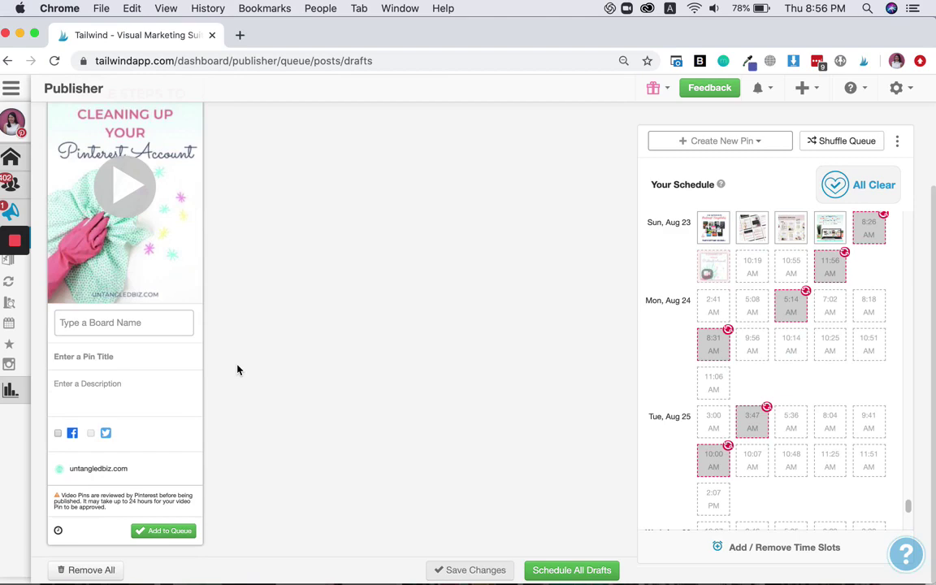
pyautogui.moveTo(98, 357)
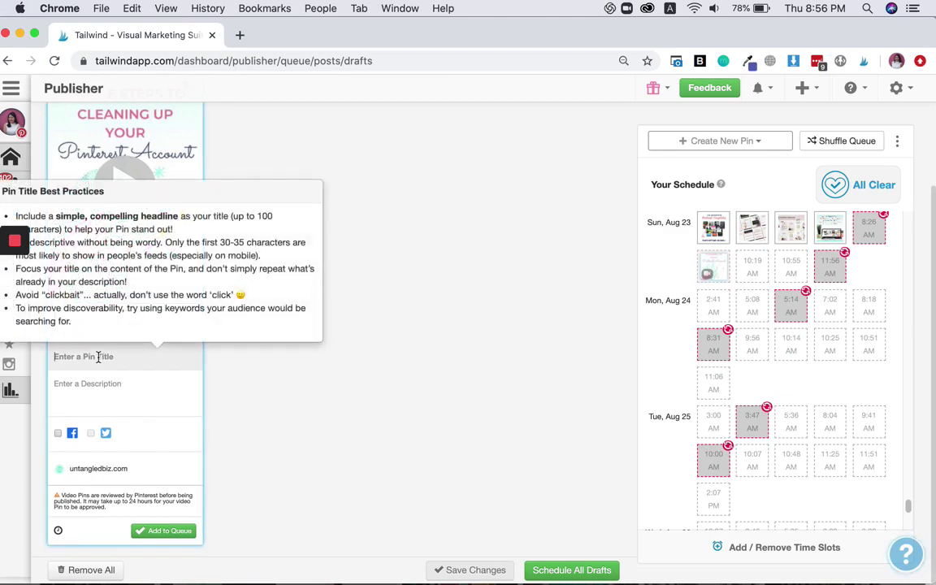
# Title the video pin 'Simple Steps to Cleaning Up your Pinterest Account'.
pyautogui.click(98, 357)
pyautogui.scroll(2, 297, 329)
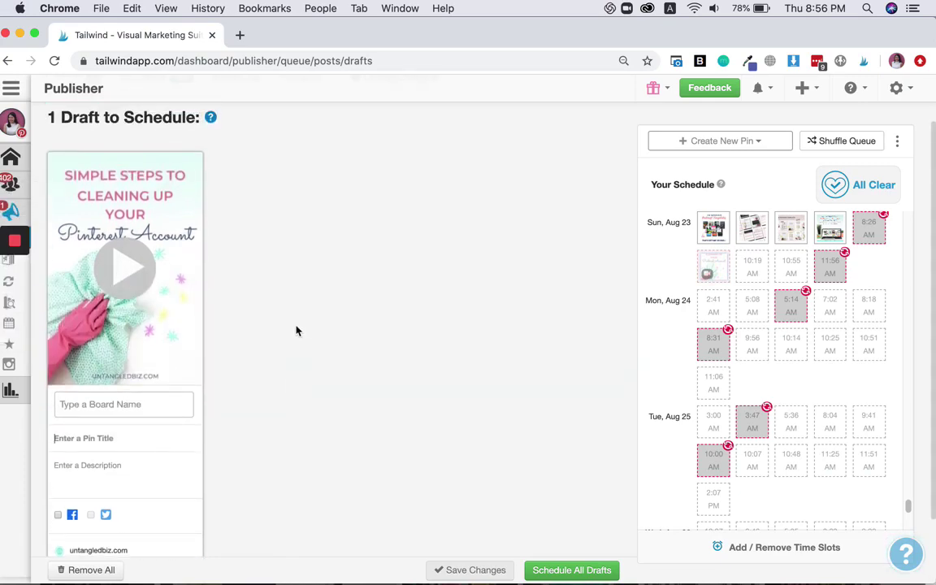
pyautogui.write('s')
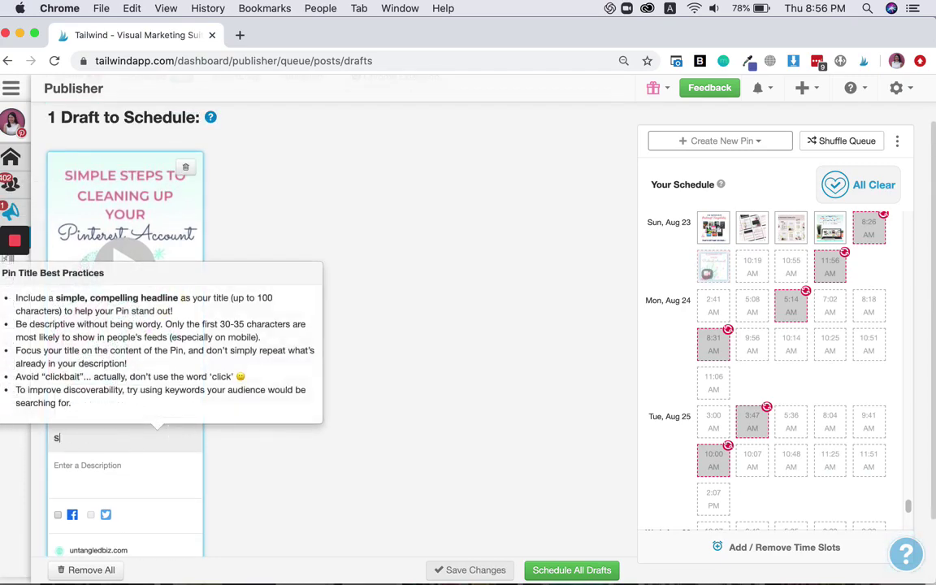
pyautogui.write('imple Steps to Cleaning Up')
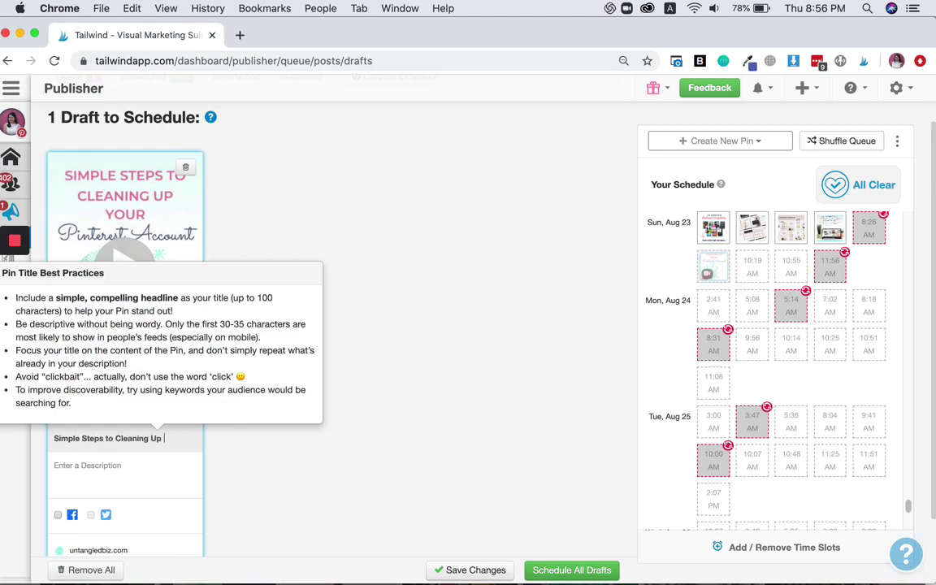
pyautogui.write('terest A')
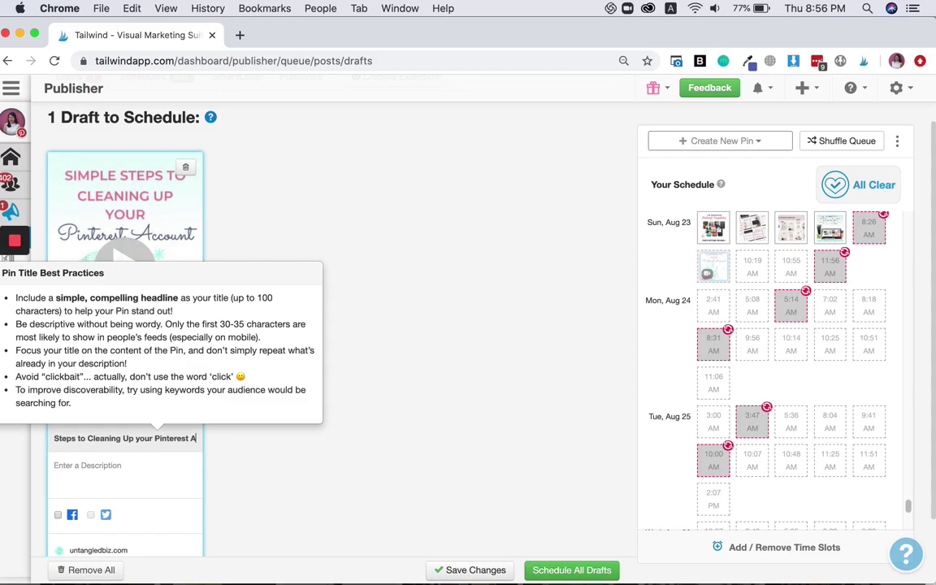
pyautogui.write('ccount')
pyautogui.click(368, 404)
pyautogui.scroll(-2, 368, 404)
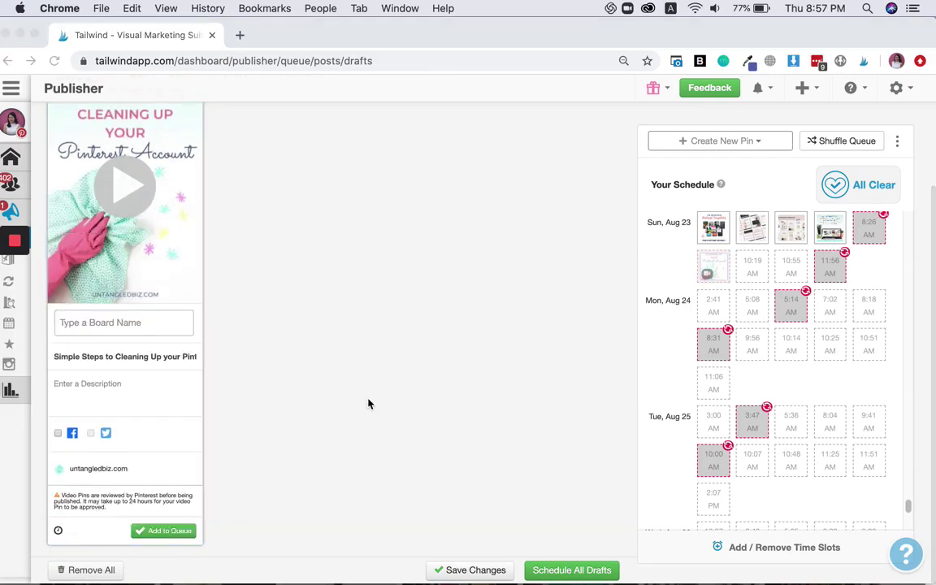
# Paste the prepared Pinterest-makeover description with hashtags like #pinteresttips into the pin.
pyautogui.click(146, 382)
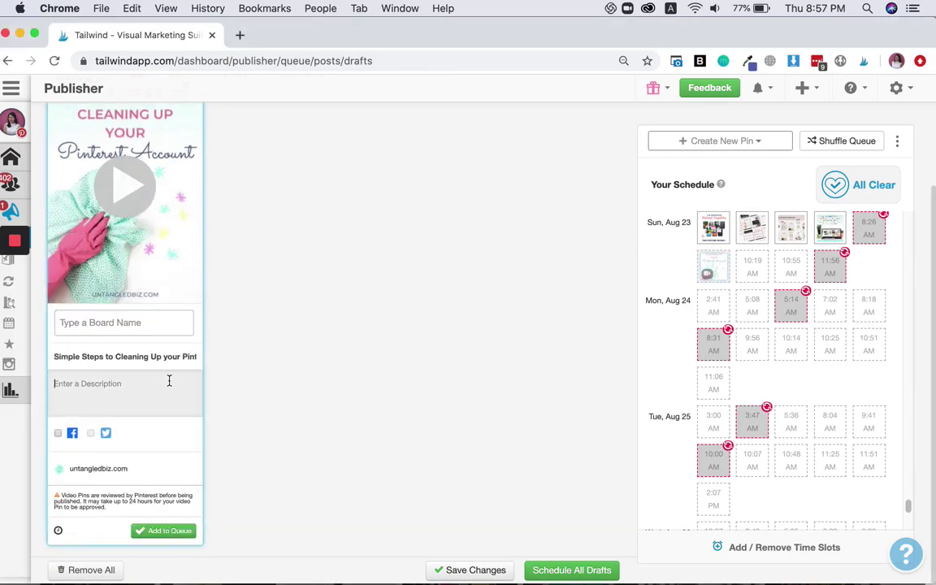
pyautogui.scroll(1, 204, 403)
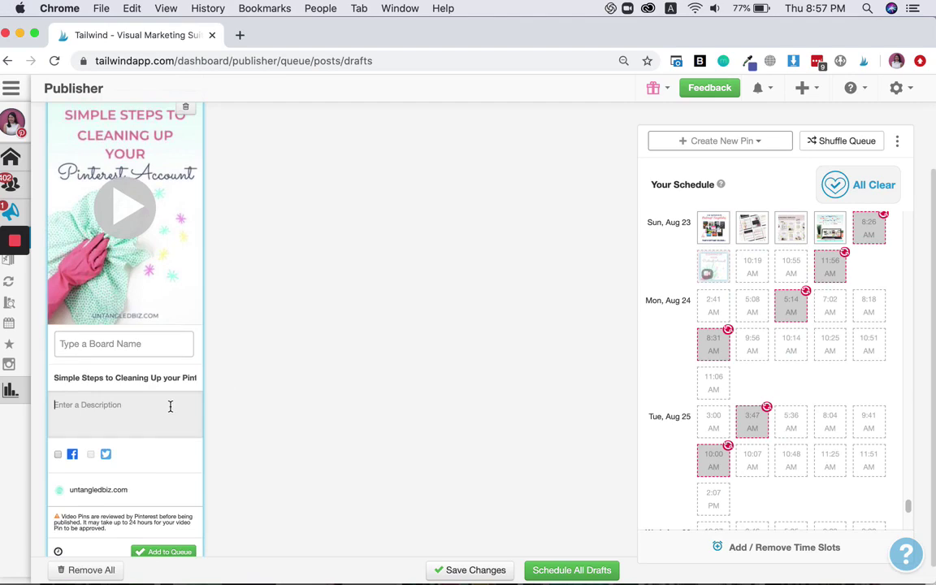
pyautogui.write("Is your Pinterest account due for a makeover? Here's how to clean up your Pinterest profile and boards to increase your visibility.#pinterestips #pinterestmarketing #pinterestmanager #onlinebusinesstips #PinterestBoards #OnlineMarketingTips")
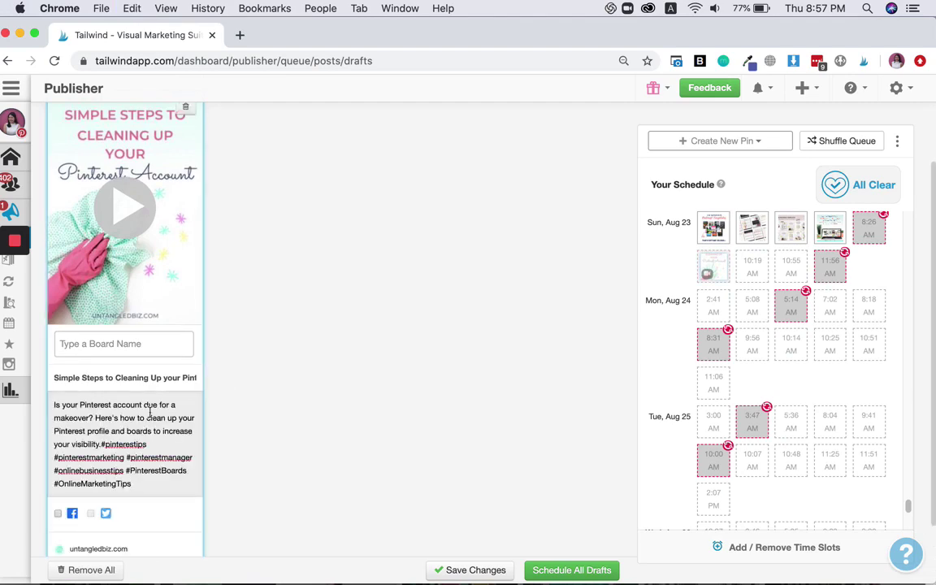
pyautogui.scroll(-2, 130, 431)
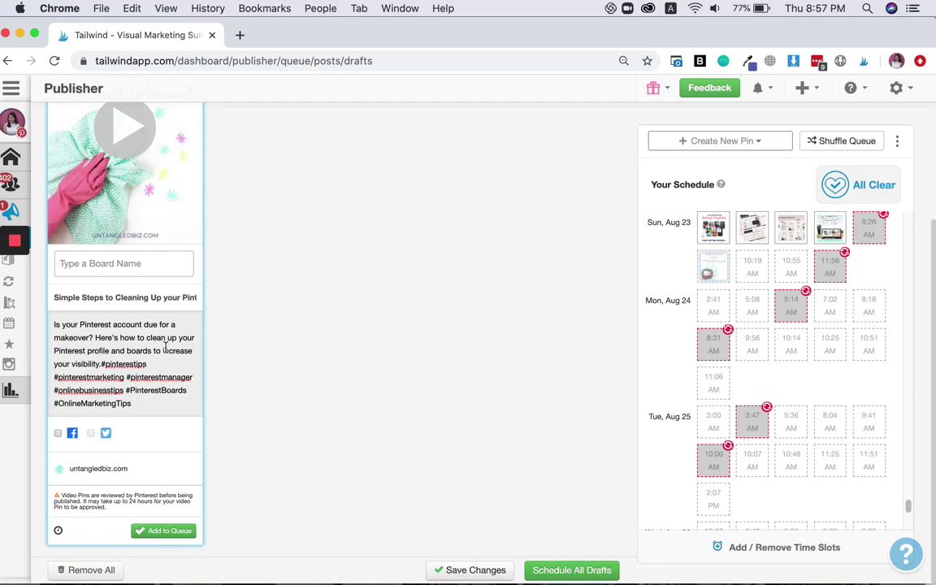
# Replace the source link with the untangledbiz.com page on cleaning up Pinterest boards.
pyautogui.click(97, 469)
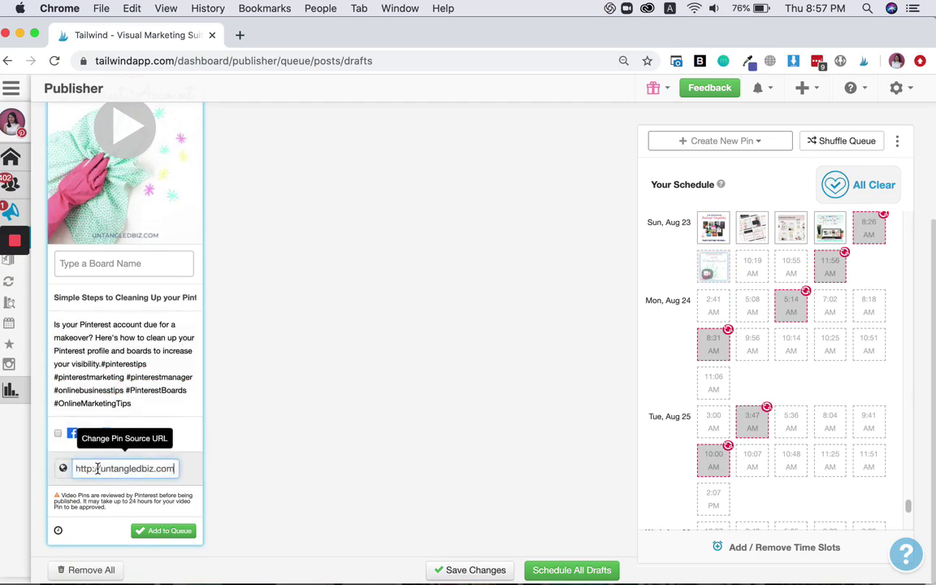
pyautogui.click(242, 470)
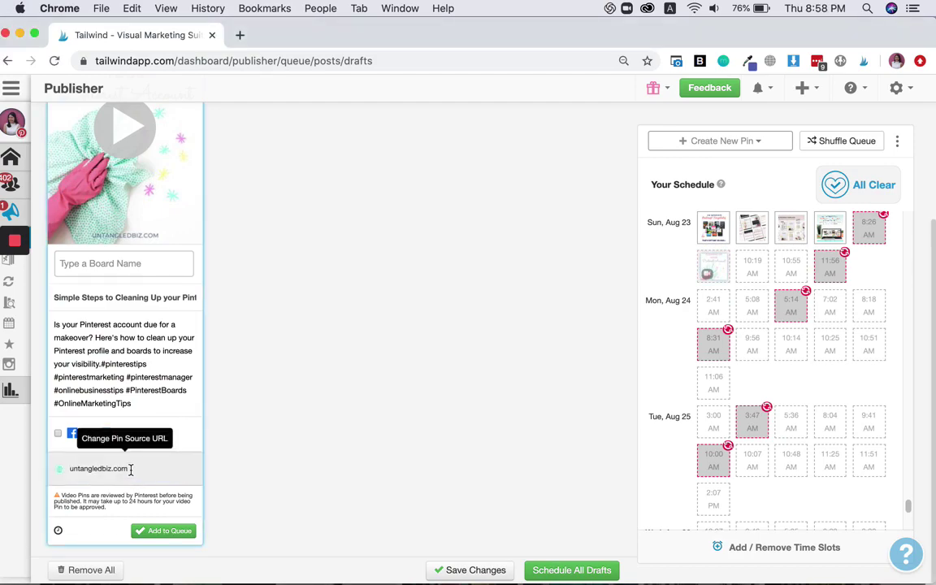
pyautogui.click(130, 469)
pyautogui.press('super+v')
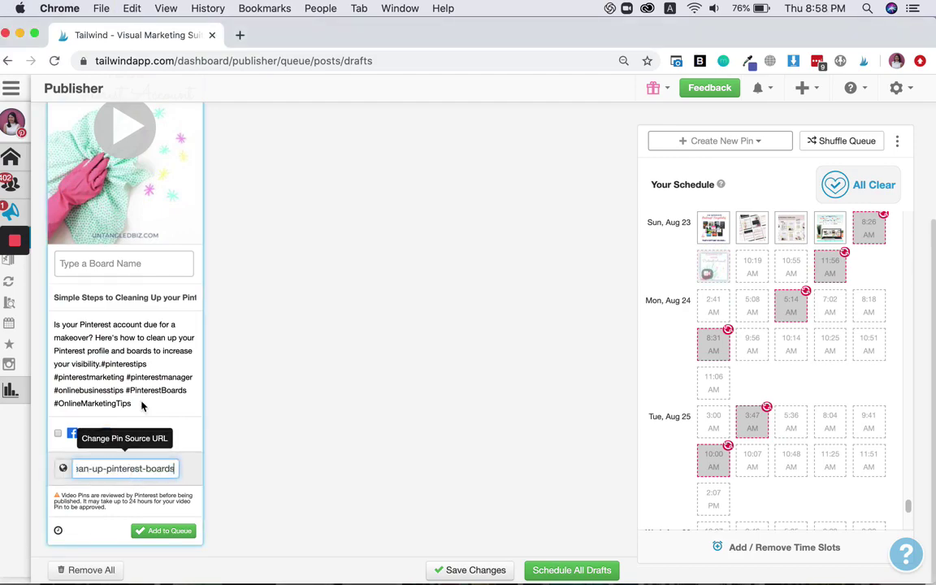
pyautogui.click(70, 374)
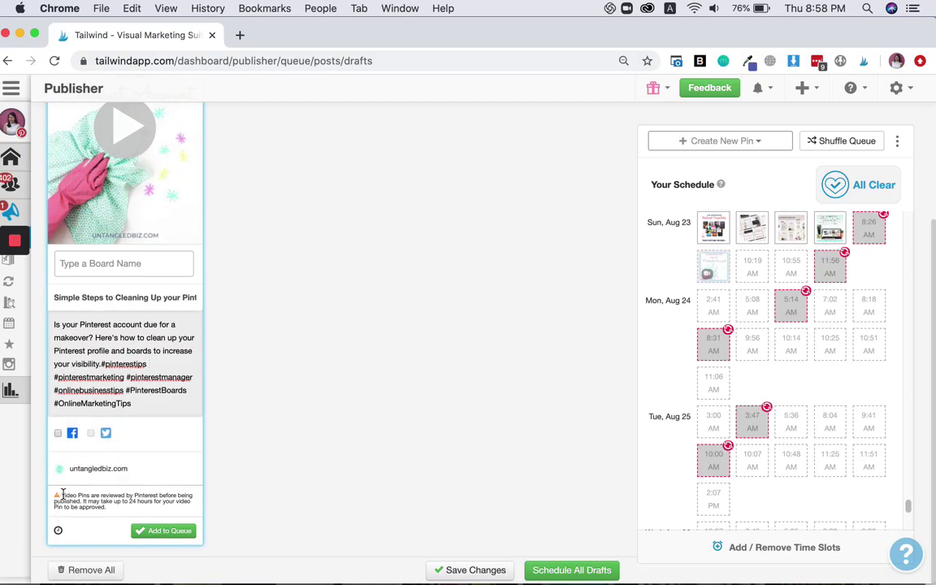
pyautogui.moveTo(62, 495)
pyautogui.mouseDown()
pyautogui.moveTo(120, 497)
pyautogui.moveTo(150, 511)
pyautogui.mouseUp()
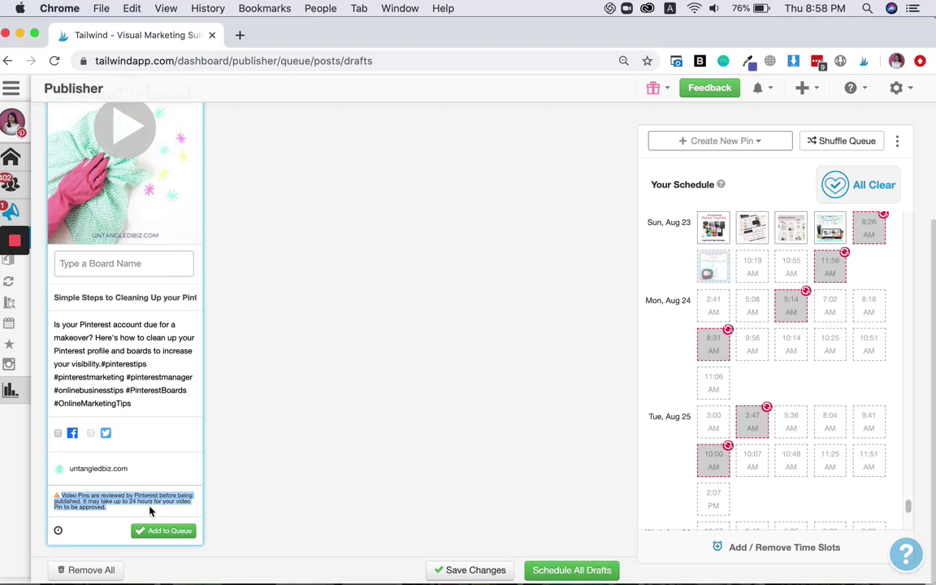
pyautogui.click(205, 504)
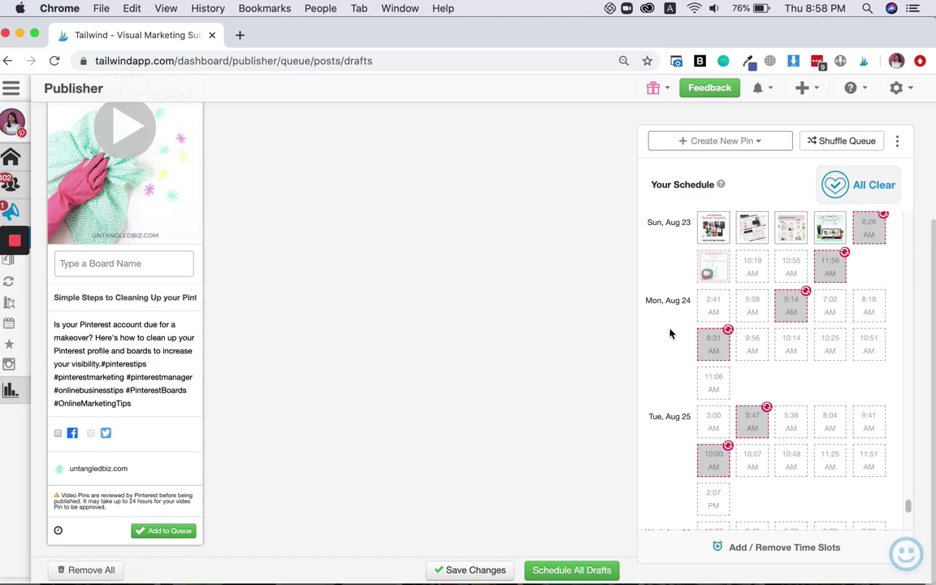
pyautogui.scroll(1, 157, 261)
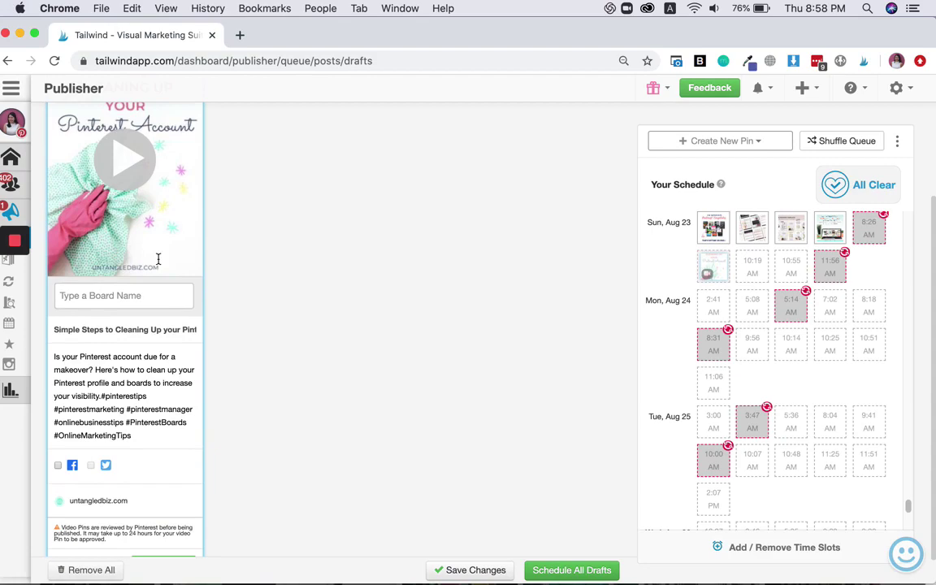
# Add the Pinterest Boards board set to the pin and remove the unwanted board.
pyautogui.click(131, 296)
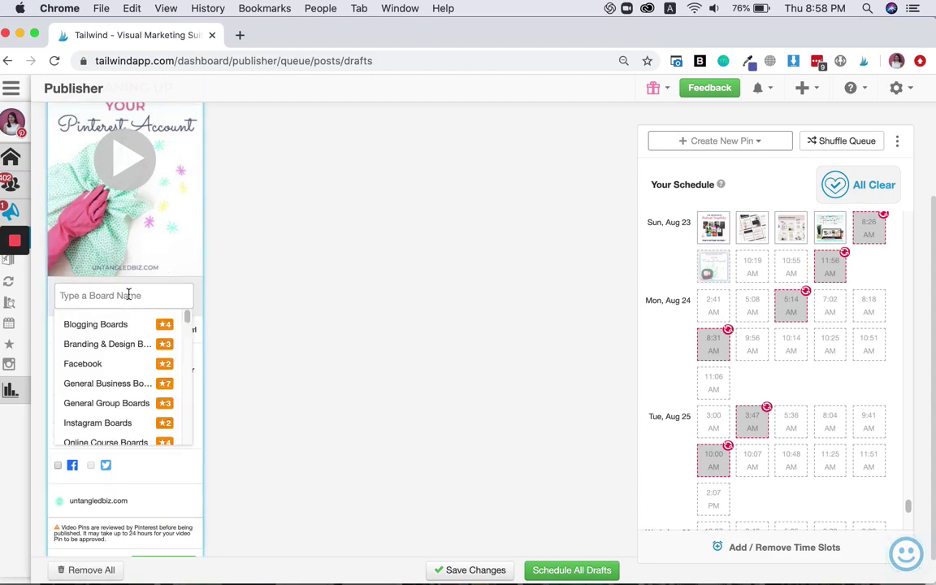
pyautogui.write('pinterest')
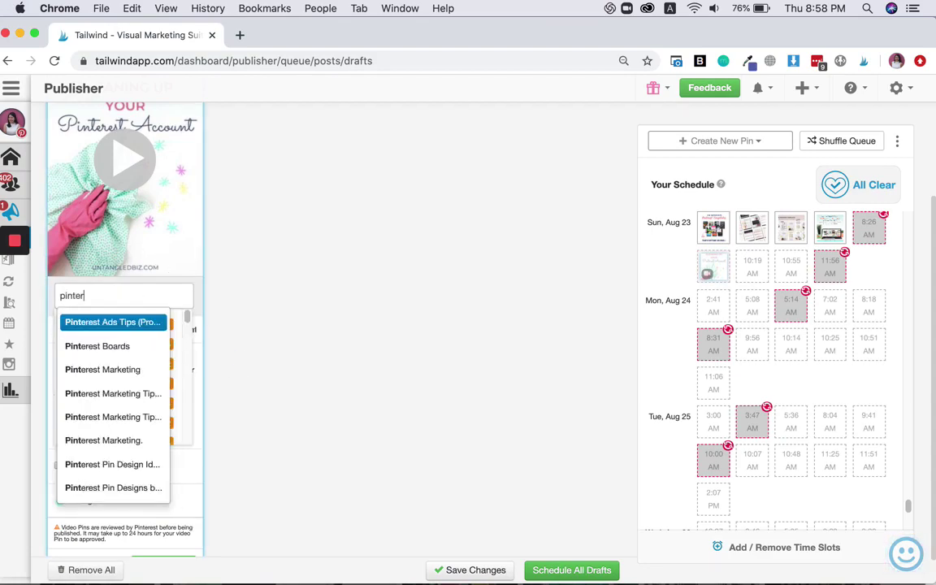
pyautogui.press('Down')
pyautogui.press('Return')
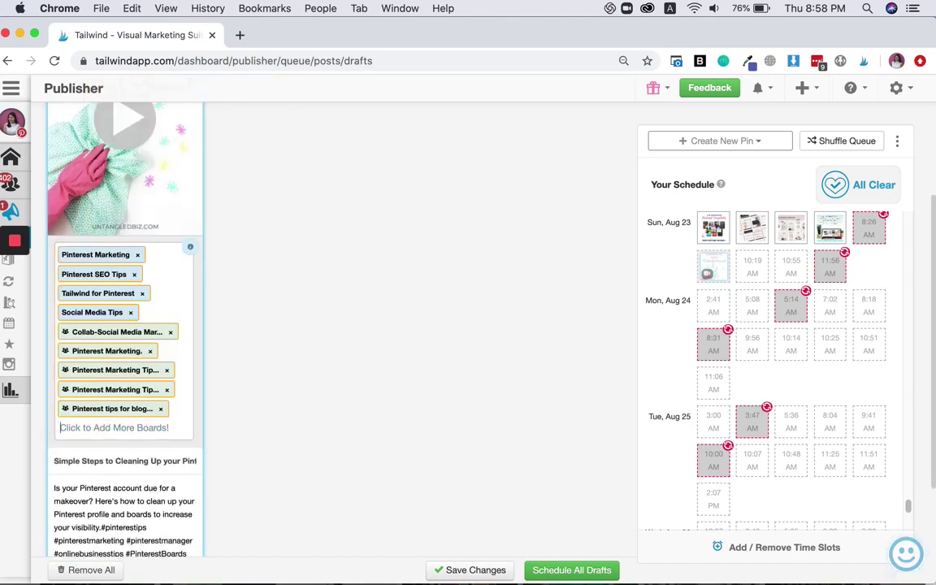
pyautogui.press('BackSpace')
pyautogui.press('BackSpace')
# Add the Pinterest Marketing Tips and Social Media Marketing group boards, making five boards.
pyautogui.write('pinterest mark')
pyautogui.press('Down')
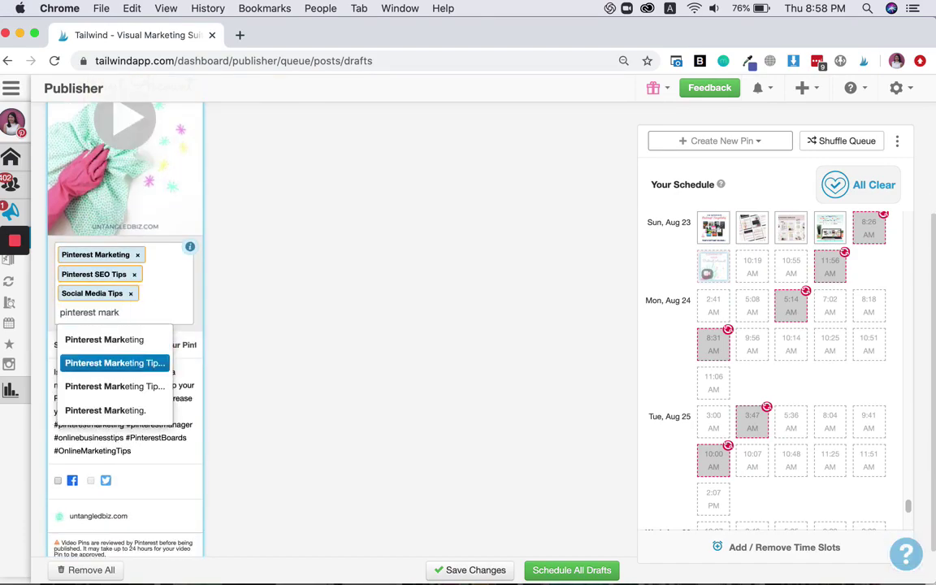
pyautogui.press('Return')
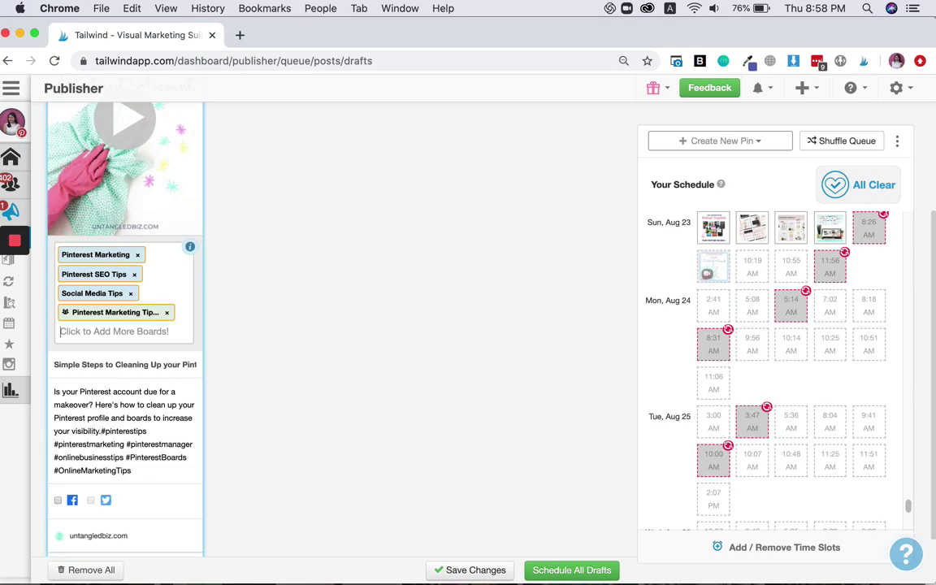
pyautogui.write('social')
pyautogui.press('Down')
pyautogui.press('Down')
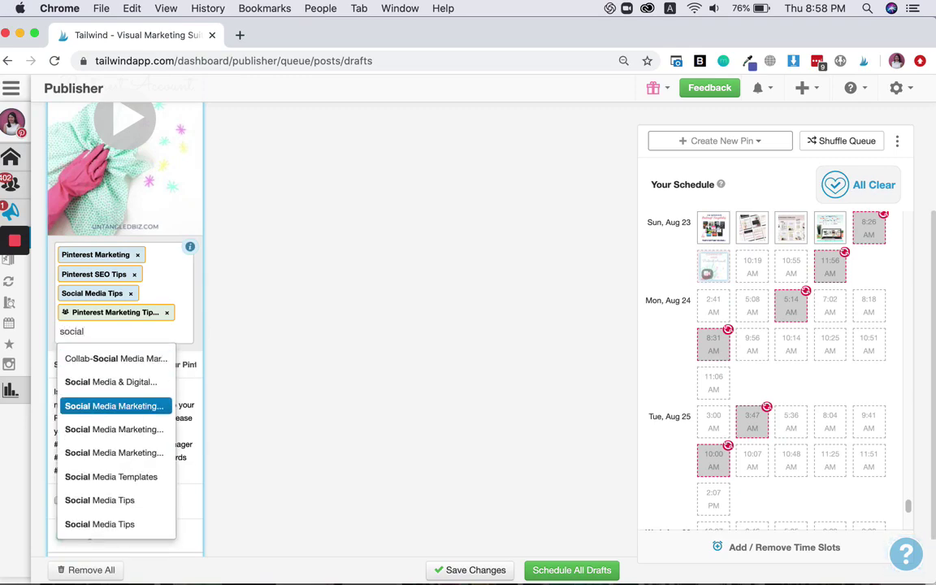
pyautogui.press('Return')
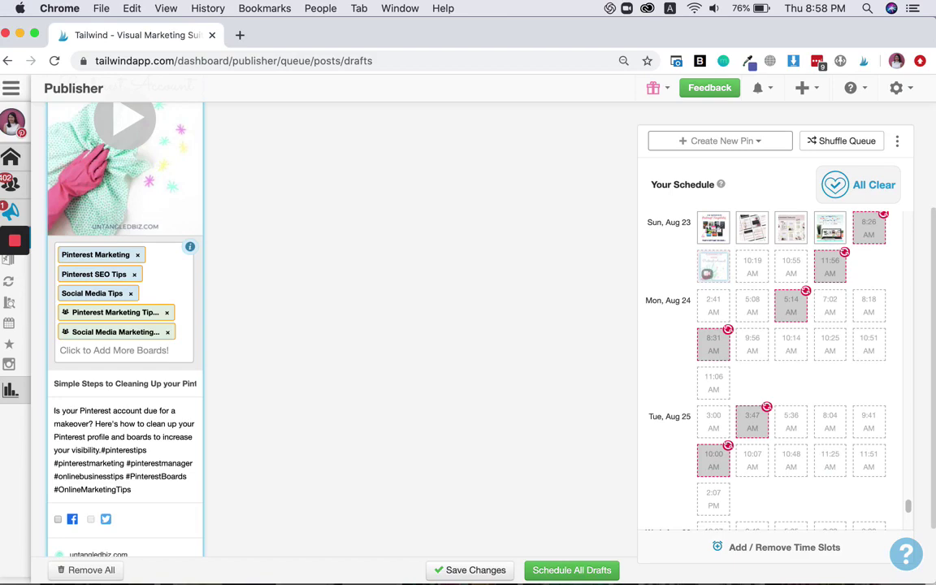
pyautogui.scroll(-1, 266, 301)
pyautogui.scroll(-1, 265, 299)
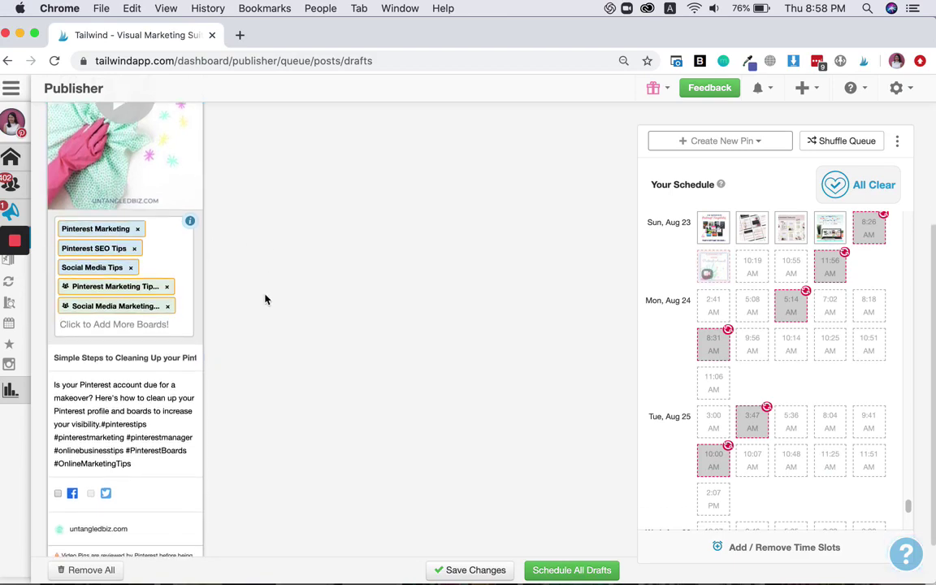
pyautogui.scroll(-1, 265, 300)
pyautogui.scroll(3, 316, 279)
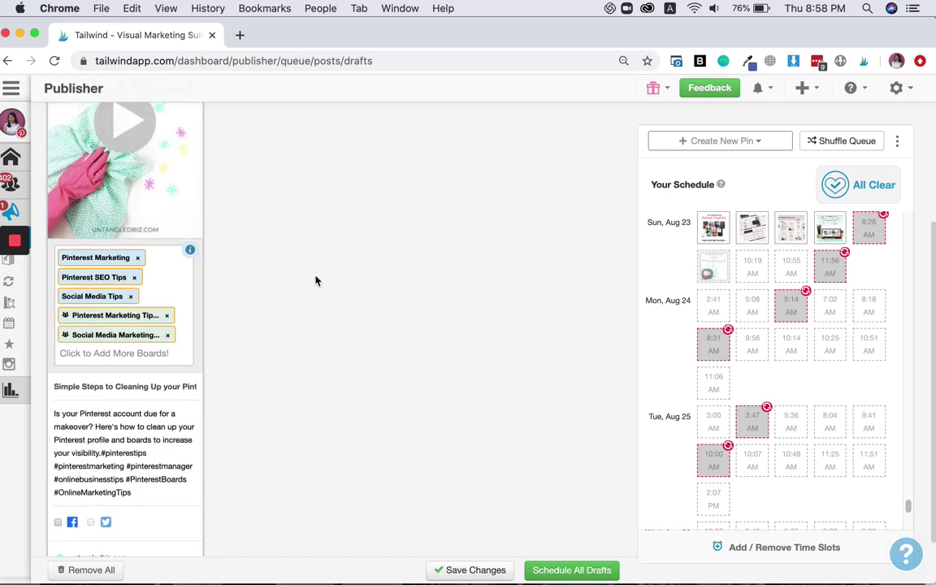
pyautogui.scroll(-4, 315, 280)
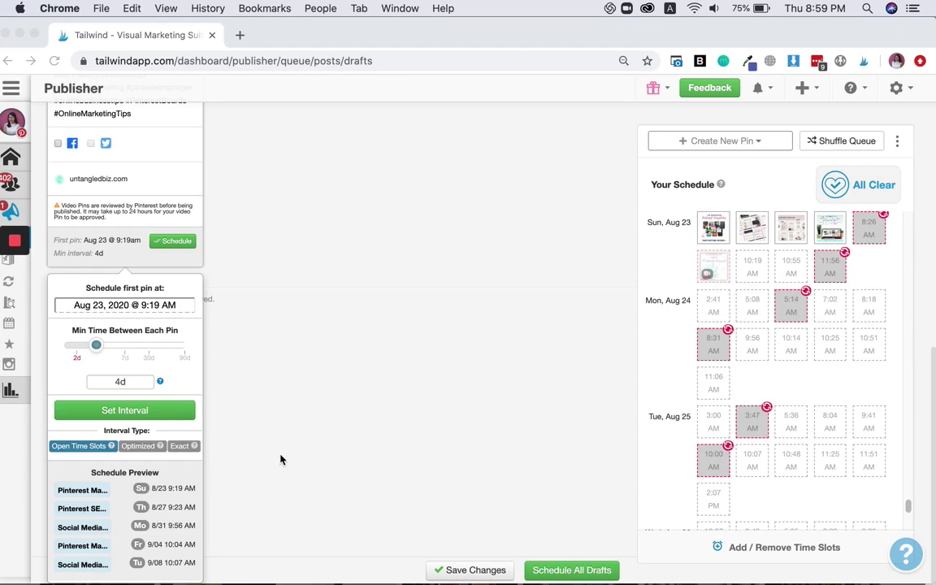
# Set a 5-day optimized interval starting Aug 23, 9:19 AM and schedule the video pin.
pyautogui.click(148, 314)
pyautogui.click(139, 308)
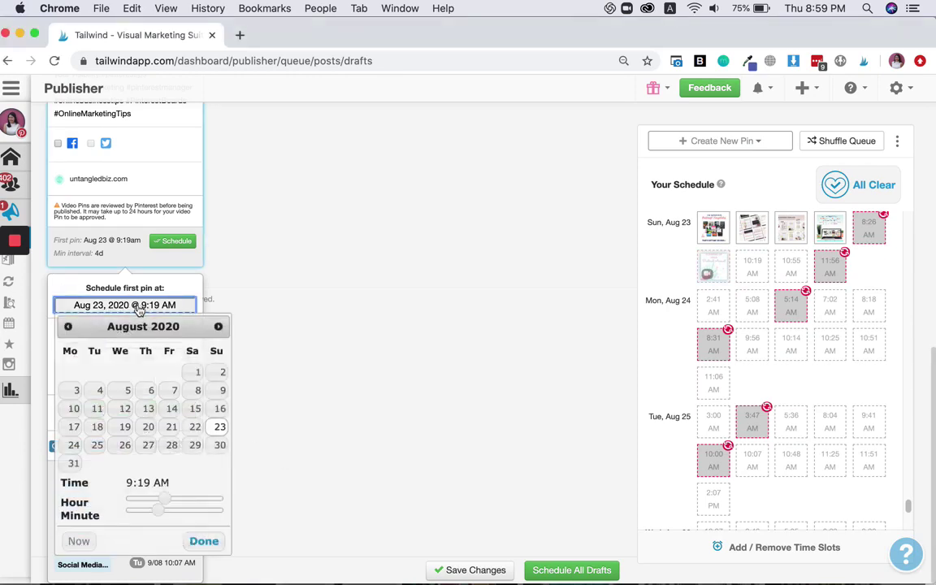
pyautogui.click(285, 305)
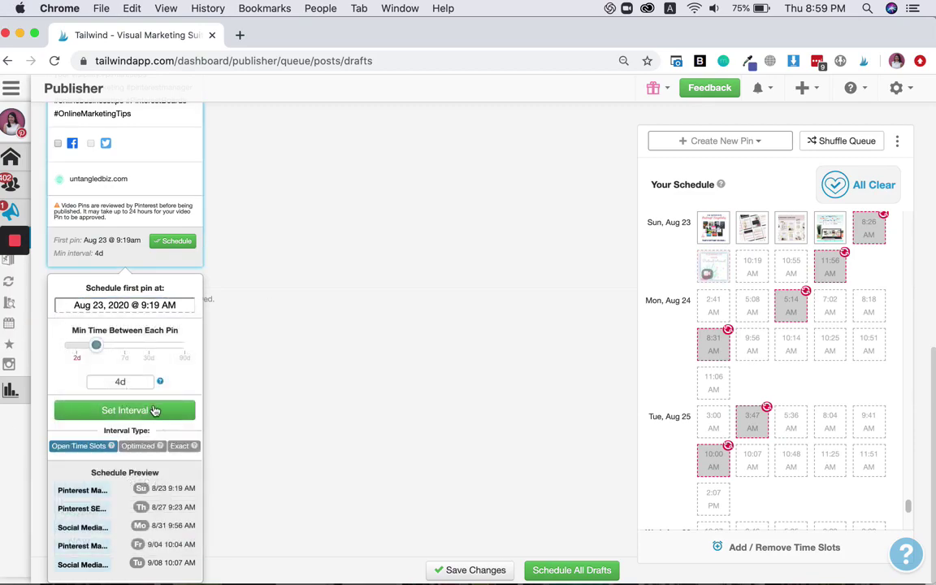
pyautogui.moveTo(117, 382); pyautogui.dragTo(132, 381)
pyautogui.write('5')
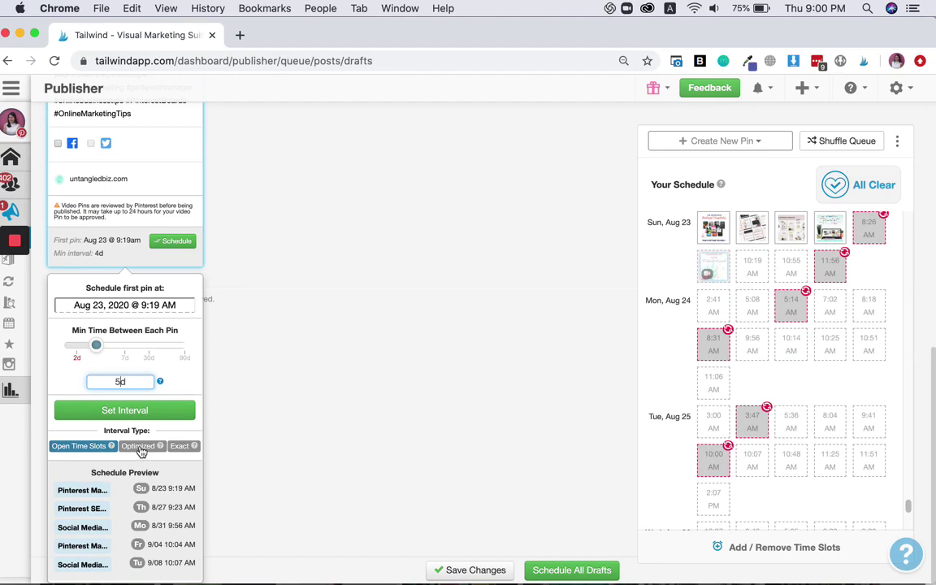
pyautogui.click(142, 452)
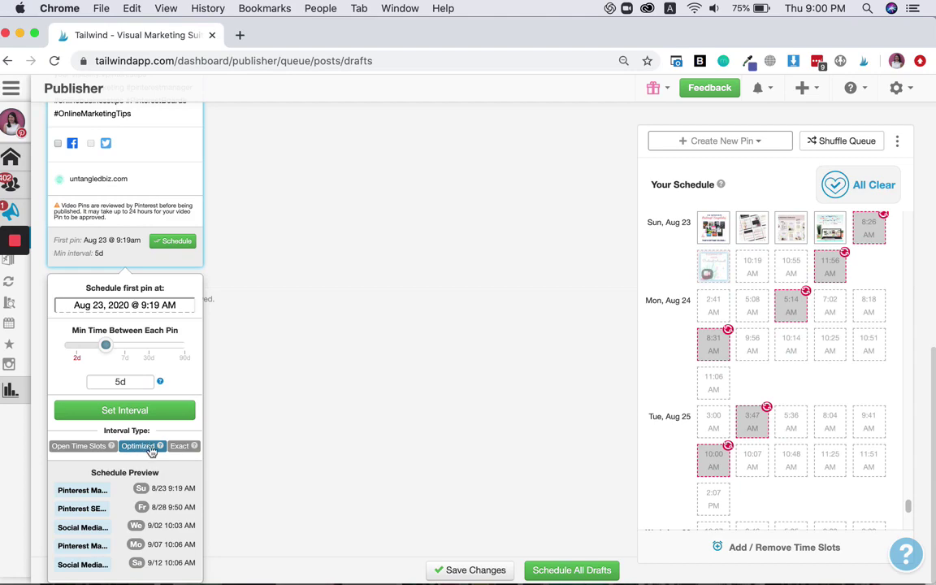
pyautogui.click(146, 412)
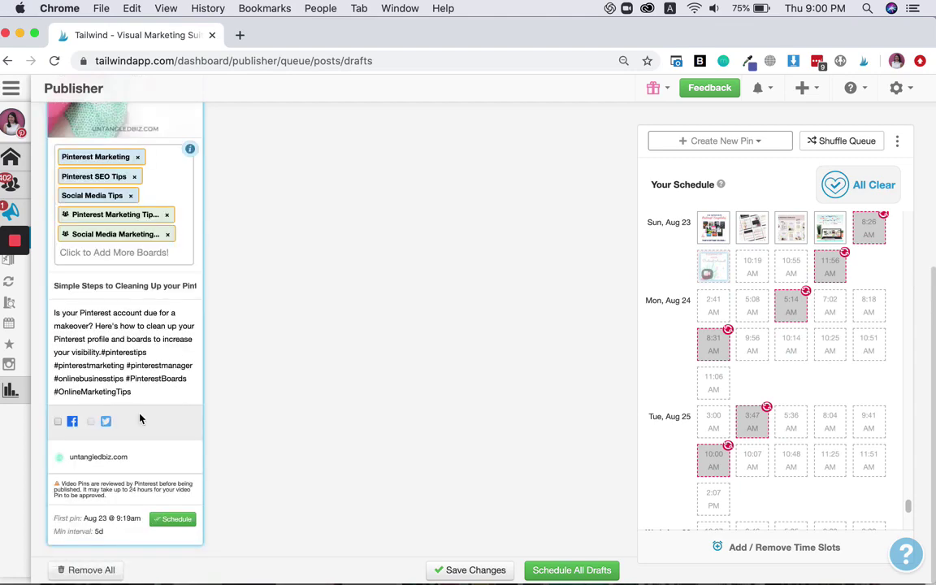
pyautogui.click(170, 522)
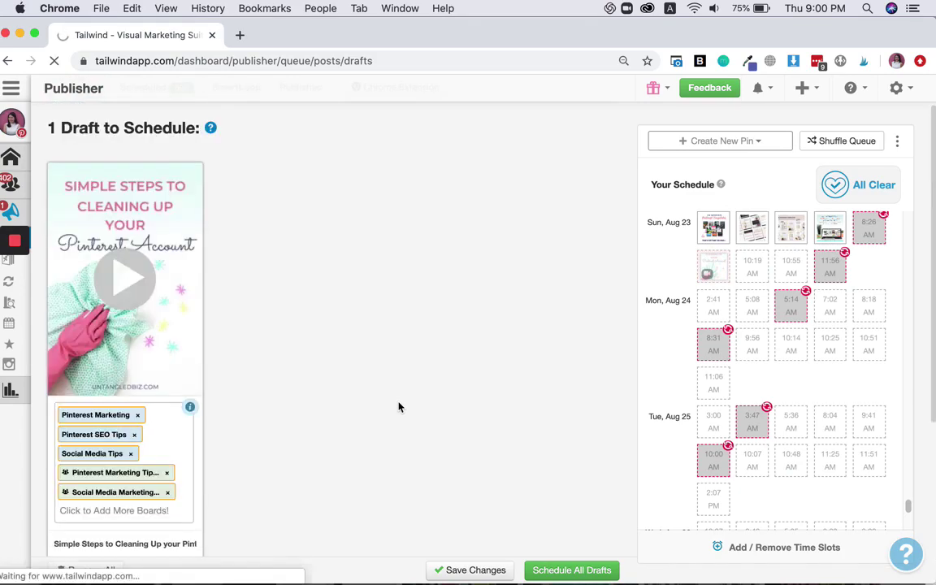
# Scroll the schedule calendar to check the video pin's slots on Aug 23, Aug 28 and Sep 2.
pyautogui.scroll(-1, 654, 406)
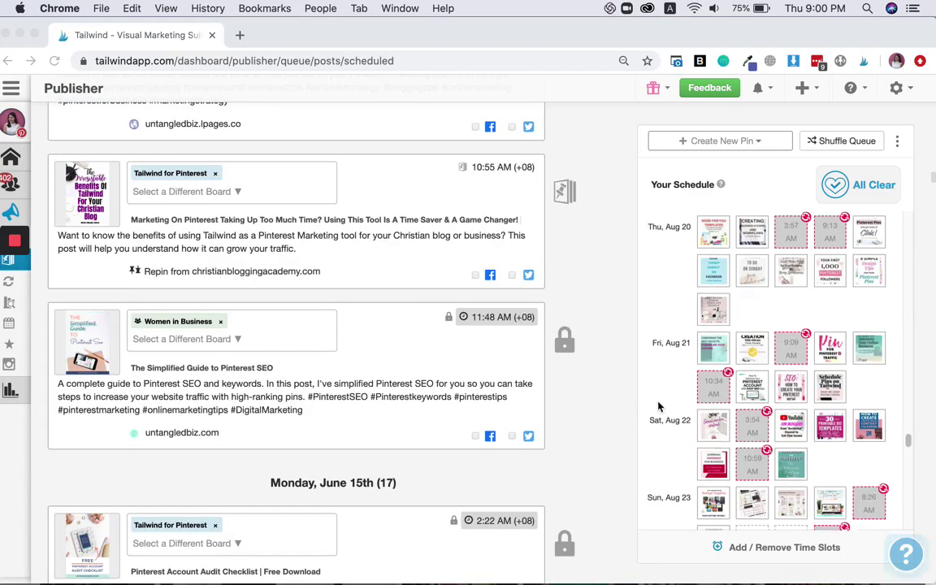
pyautogui.scroll(-3, 658, 406)
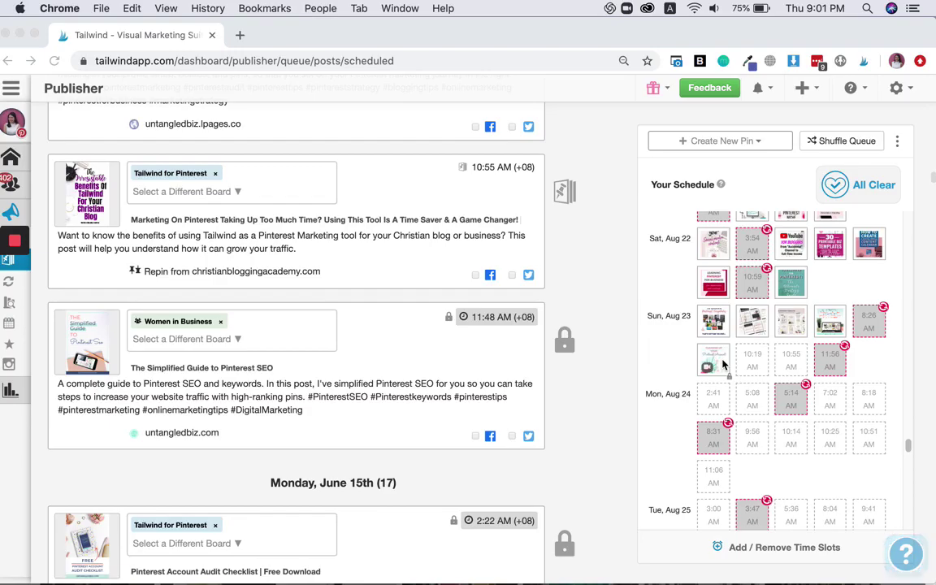
pyautogui.scroll(-2, 723, 366)
pyautogui.scroll(-2, 723, 365)
pyautogui.scroll(-2, 723, 365)
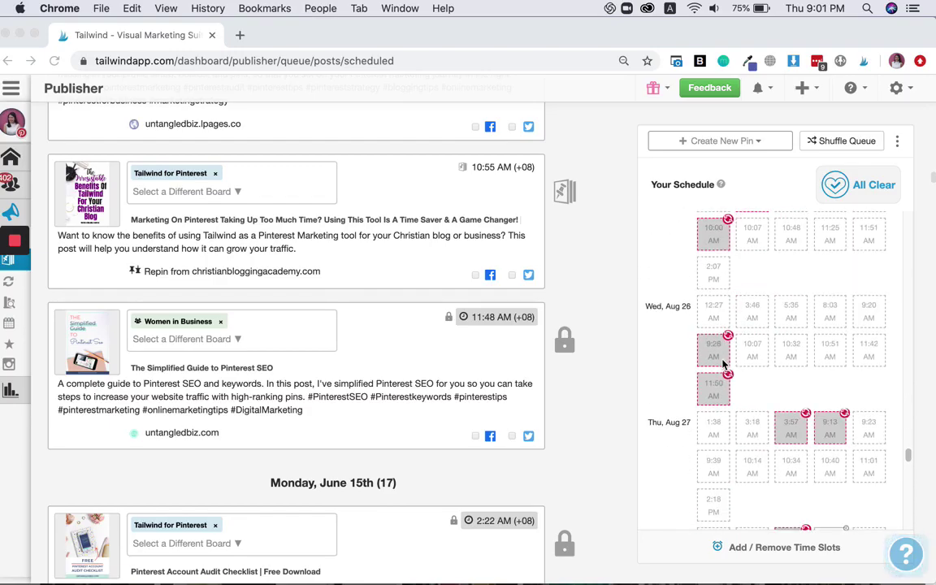
pyautogui.scroll(-2, 735, 370)
pyautogui.scroll(-2, 844, 411)
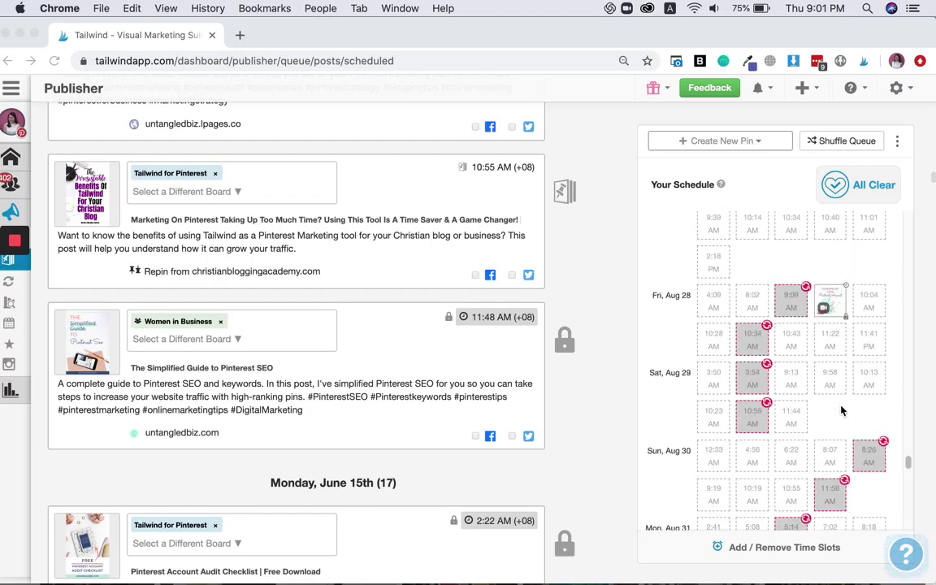
pyautogui.scroll(-2, 841, 412)
pyautogui.scroll(-3, 842, 410)
pyautogui.scroll(-2, 842, 408)
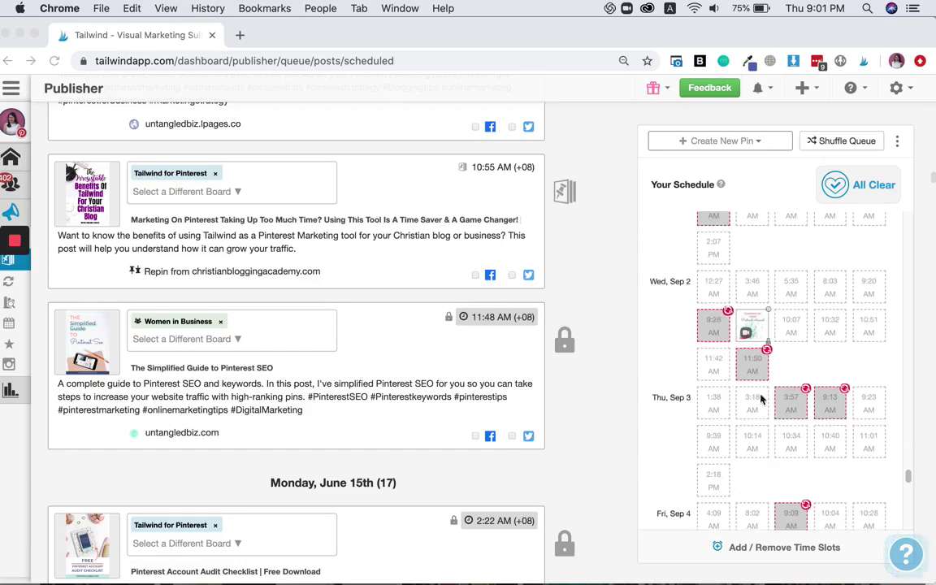
pyautogui.scroll(3, 621, 359)
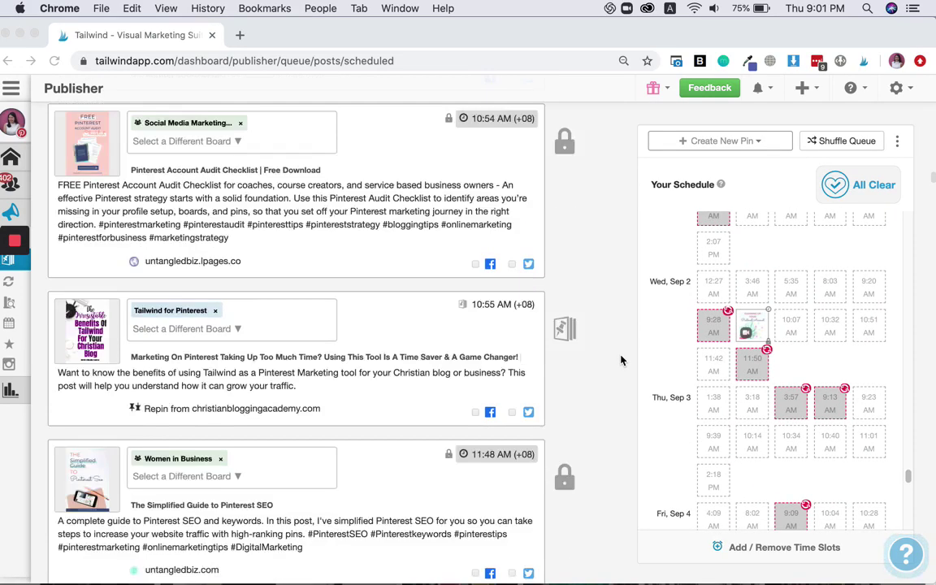
pyautogui.scroll(3, 621, 359)
pyautogui.scroll(3, 621, 360)
pyautogui.scroll(2, 620, 359)
pyautogui.scroll(3, 621, 359)
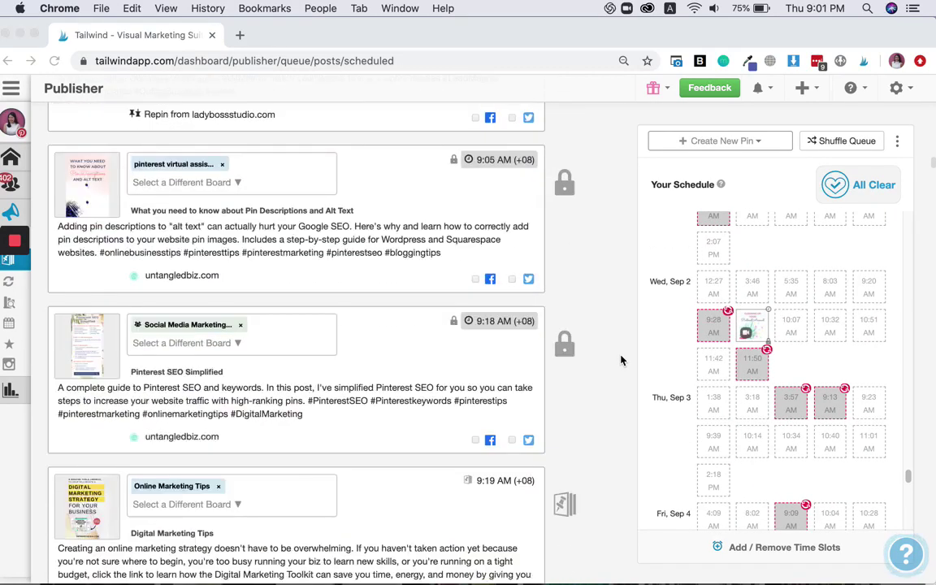
pyautogui.scroll(3, 621, 359)
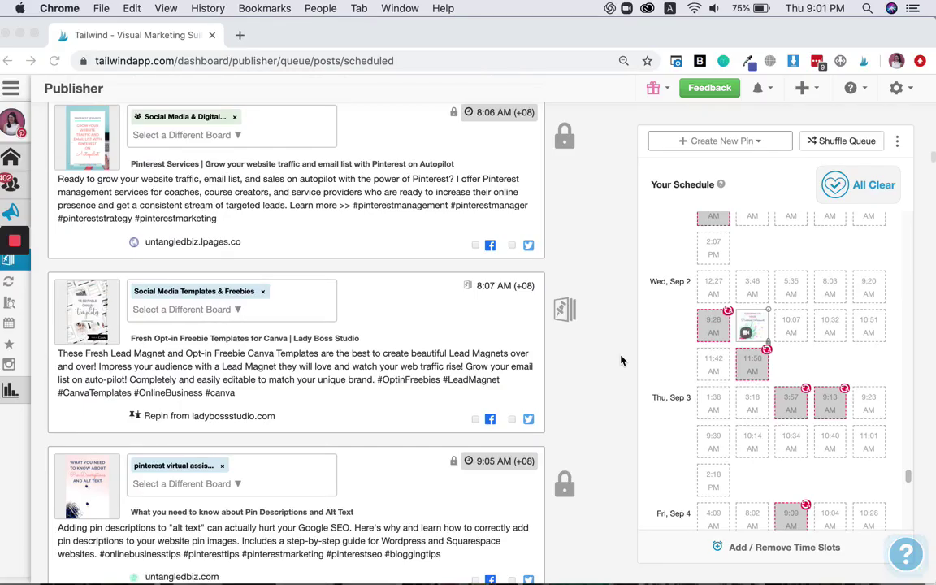